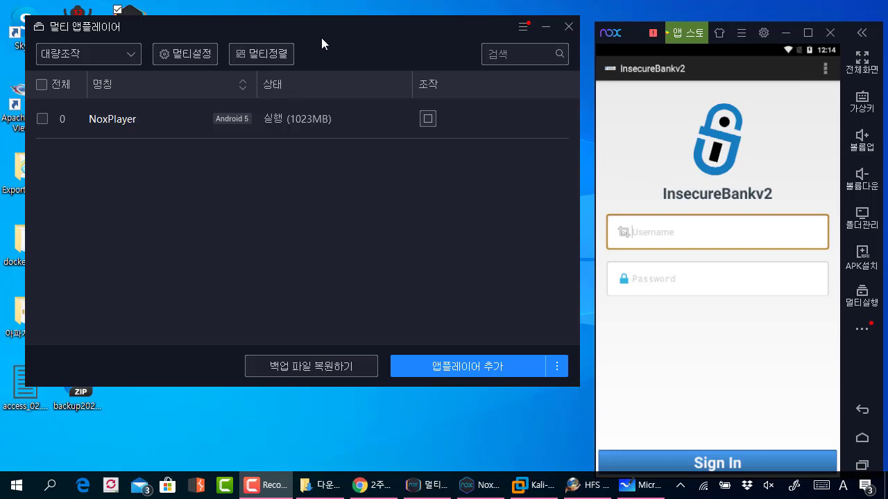
# - Arrange the multi-instance manager and the running emulator windows side by side on the desktop
pyautogui.moveTo(330, 36); pyautogui.dragTo(346, 125)
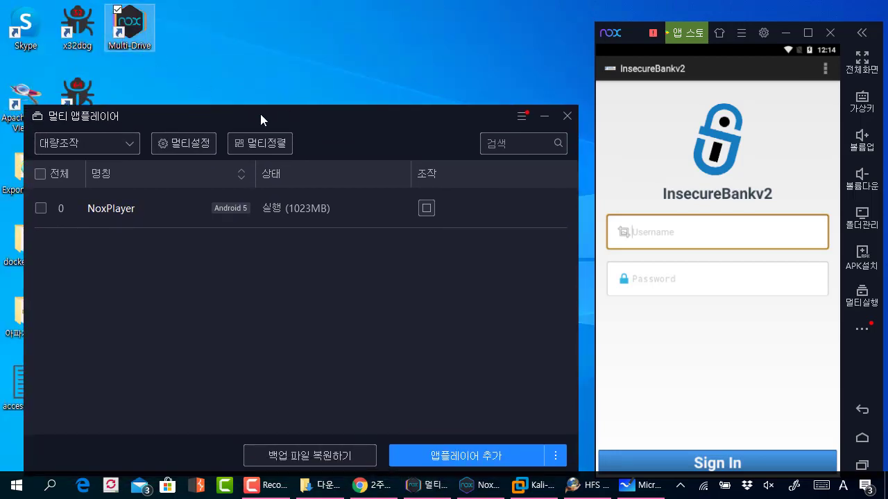
pyautogui.moveTo(262, 115); pyautogui.dragTo(288, 85)
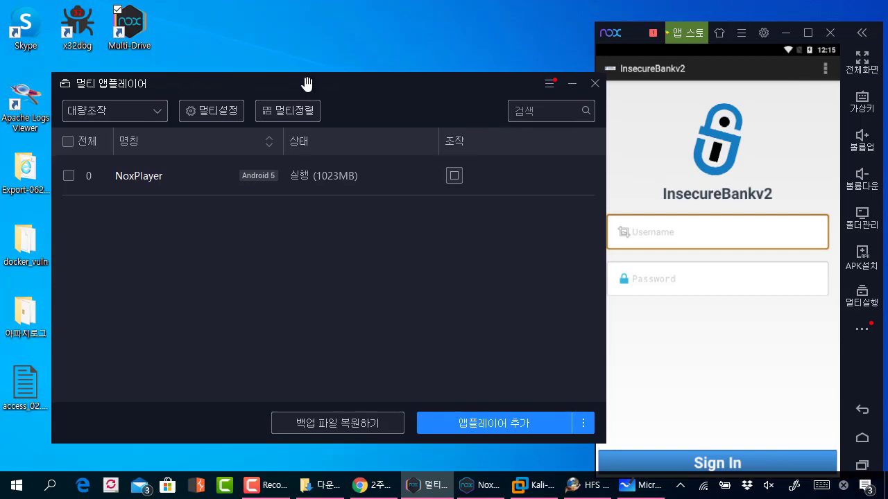
pyautogui.moveTo(307, 84); pyautogui.dragTo(298, 57)
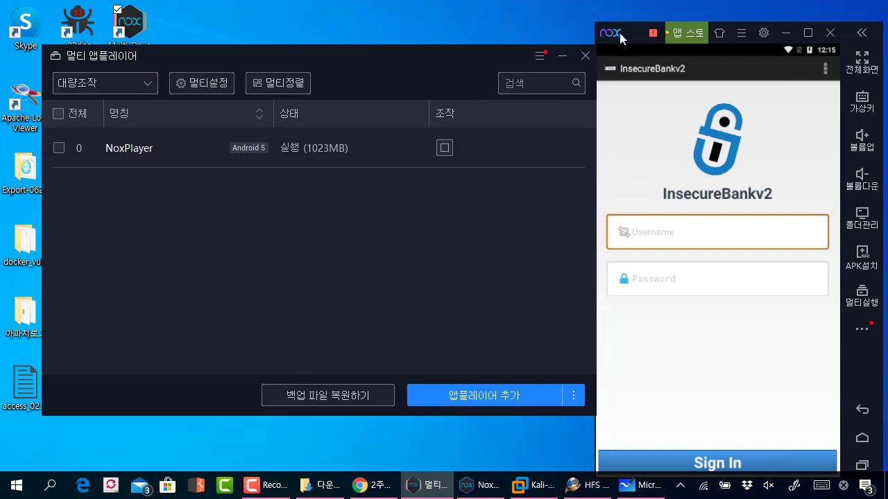
pyautogui.moveTo(619, 33); pyautogui.dragTo(630, 25)
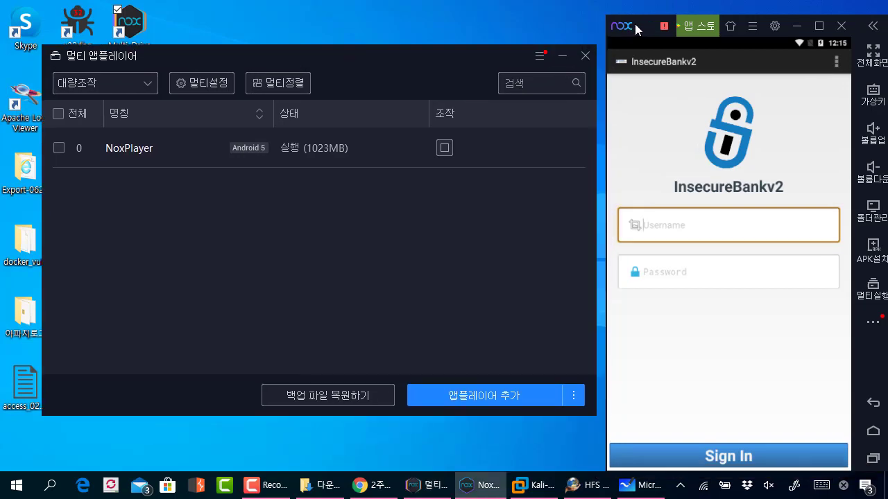
# - Look at the InsecureBankv2 and Diva apps installed in the emulator, returning to its home screen after each
pyautogui.click(872, 434)
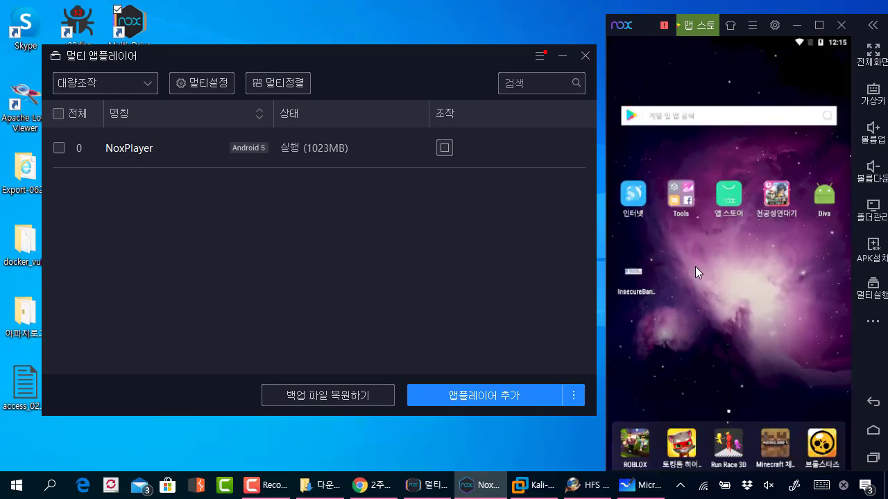
pyautogui.click(642, 276)
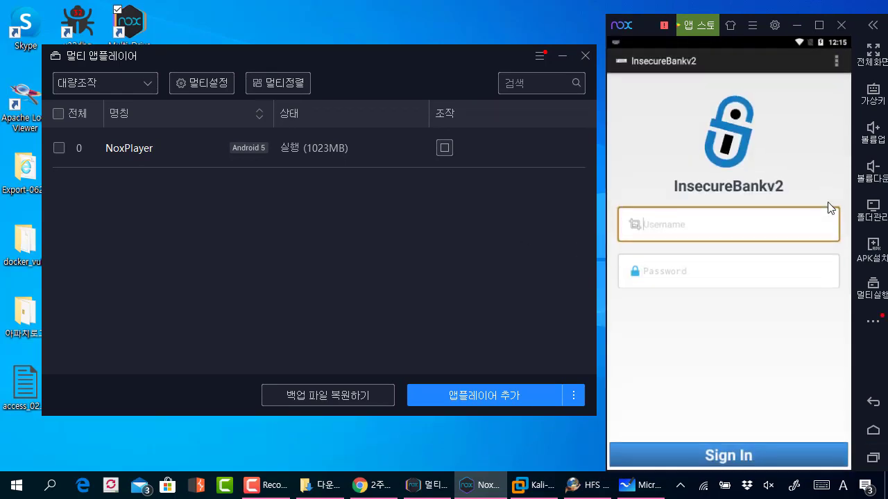
pyautogui.press('Escape')
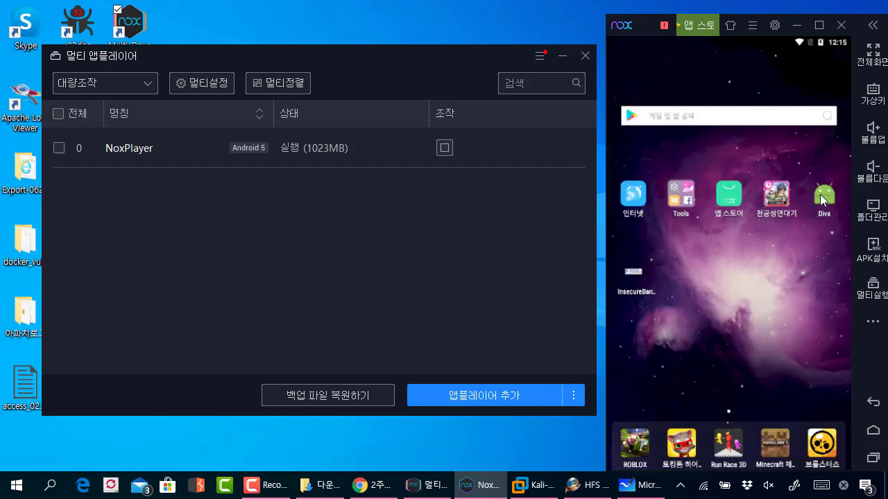
pyautogui.click(822, 199)
pyautogui.click(823, 196)
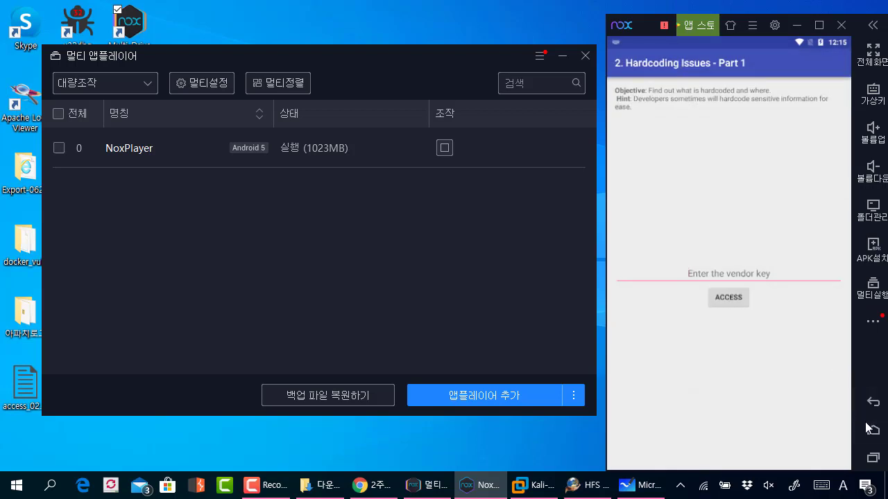
pyautogui.press('Escape')
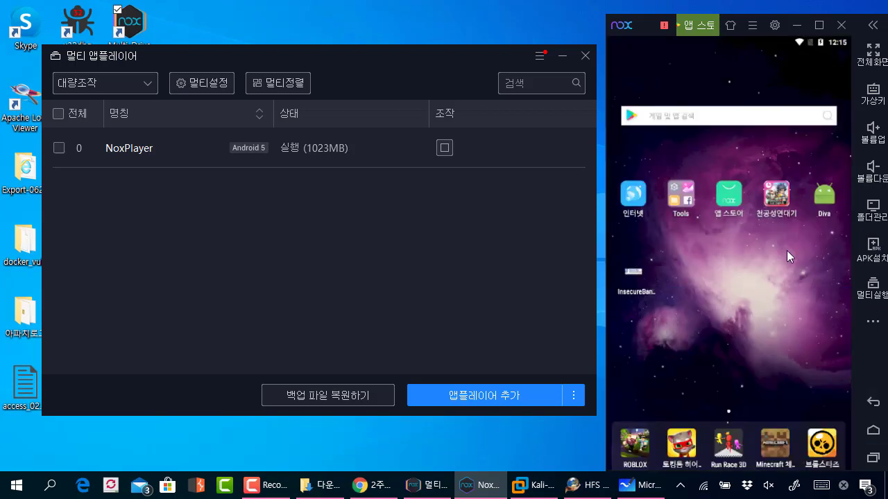
# - Add a new Android 5 app player in the multi-instance manager
pyautogui.moveTo(386, 54); pyautogui.dragTo(390, 34)
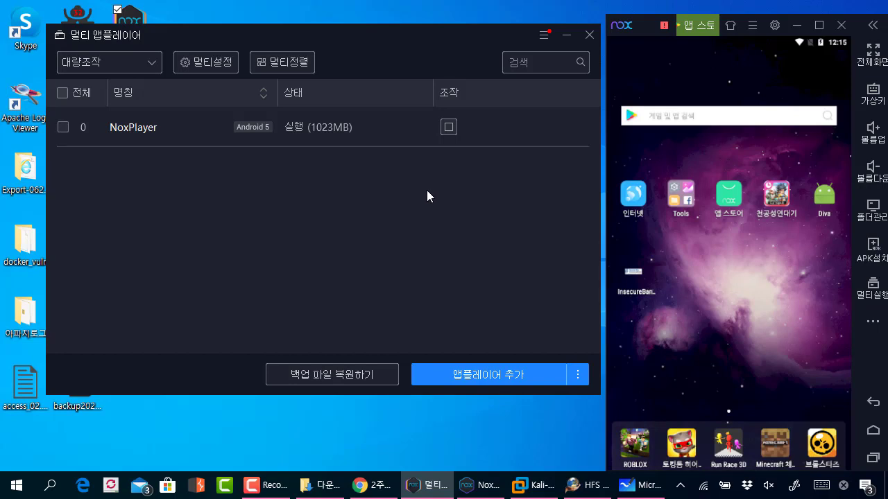
pyautogui.click(749, 229)
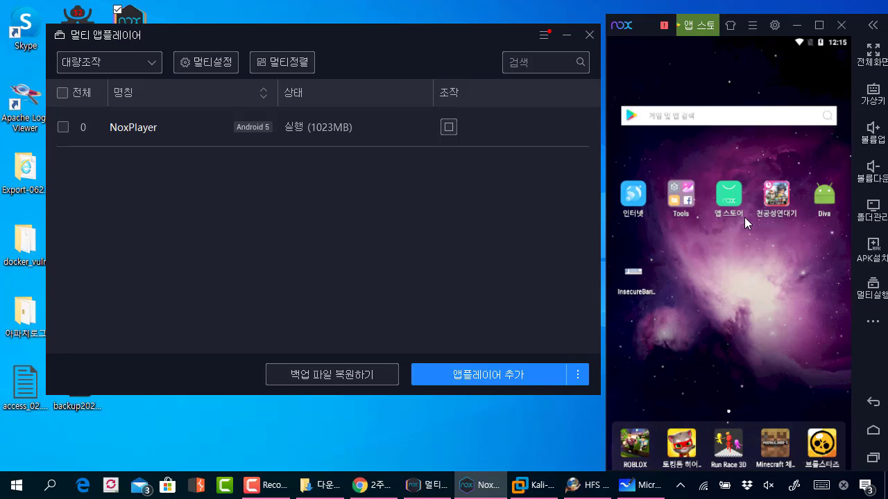
pyautogui.click(369, 228)
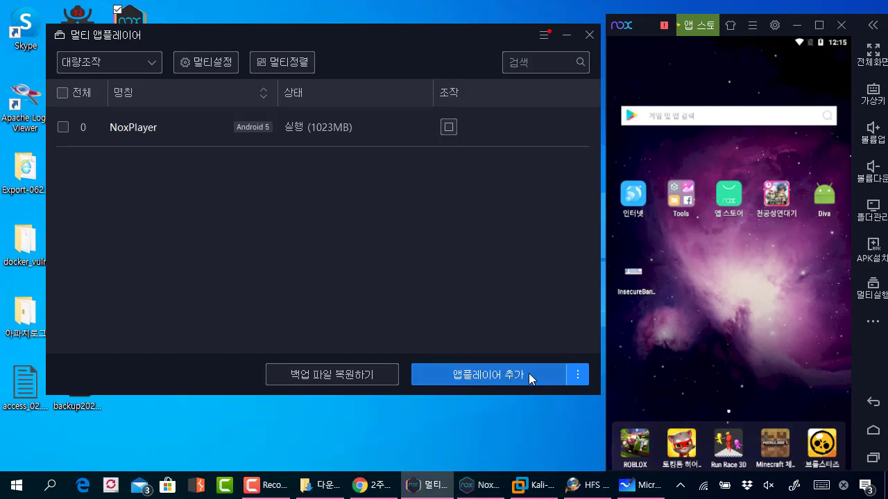
pyautogui.click(578, 378)
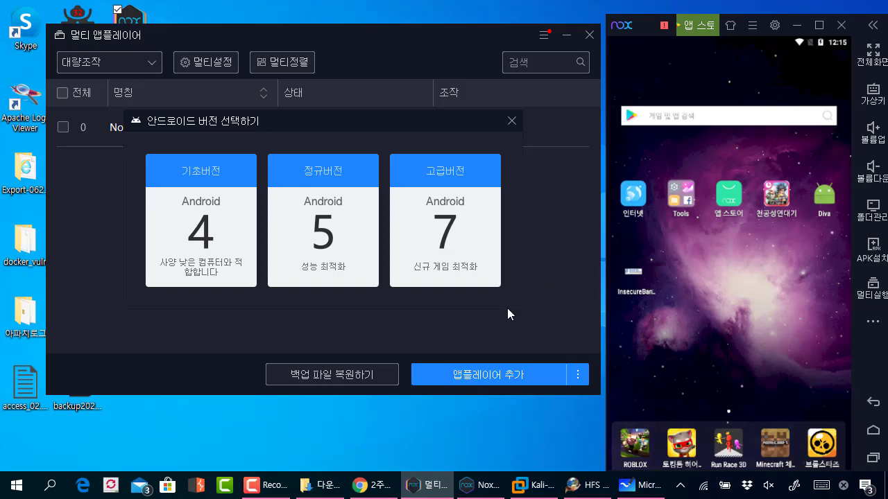
pyautogui.click(339, 222)
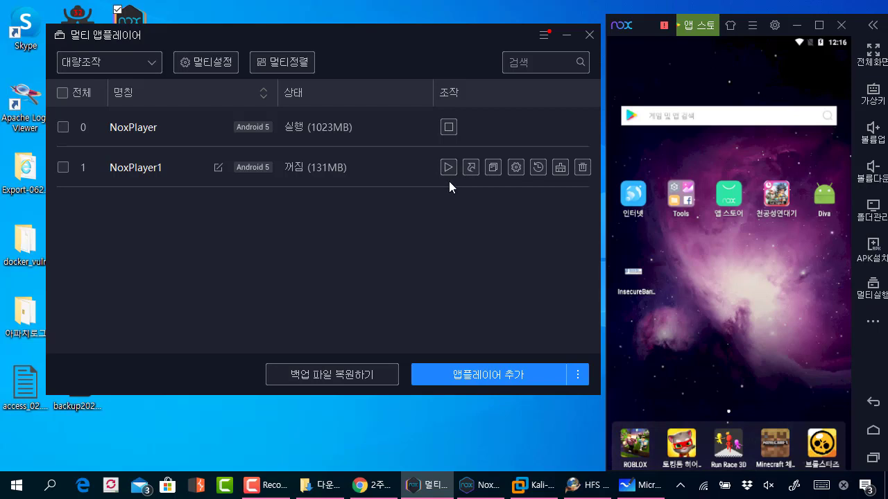
# - Shut down the running NoxPlayer instance from the multi-instance manager and confirm the exit
pyautogui.click(805, 282)
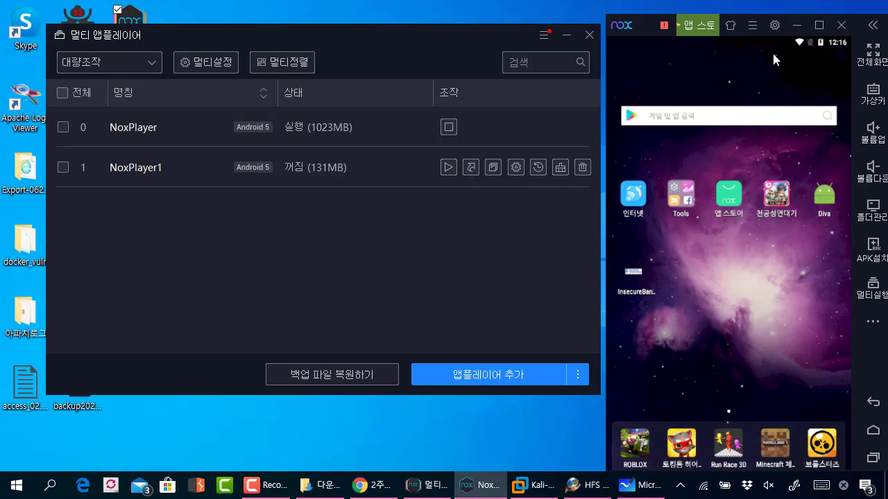
pyautogui.click(448, 127)
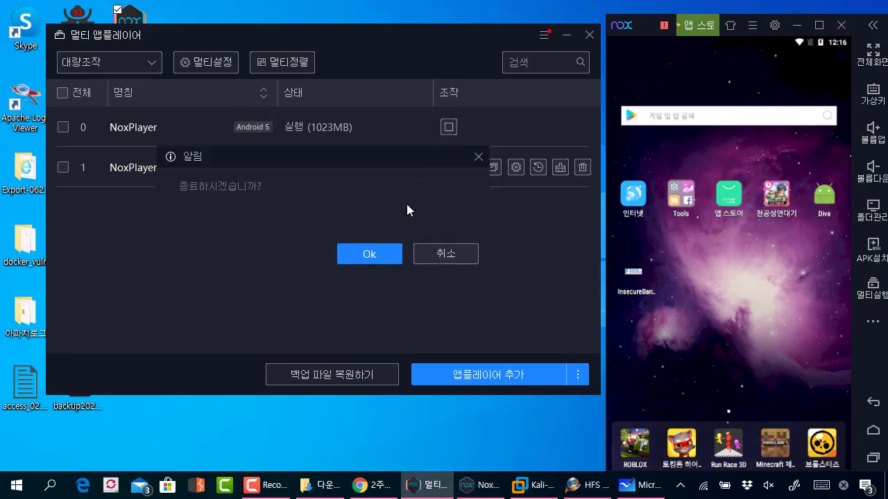
pyautogui.click(382, 255)
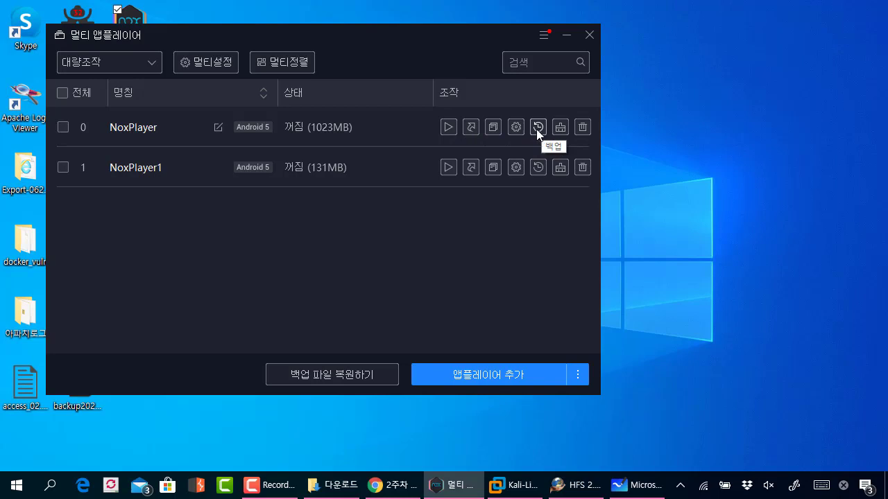
# - Clone the stopped NoxPlayer instance in the multi-instance manager
pyautogui.click(493, 130)
pyautogui.click(488, 128)
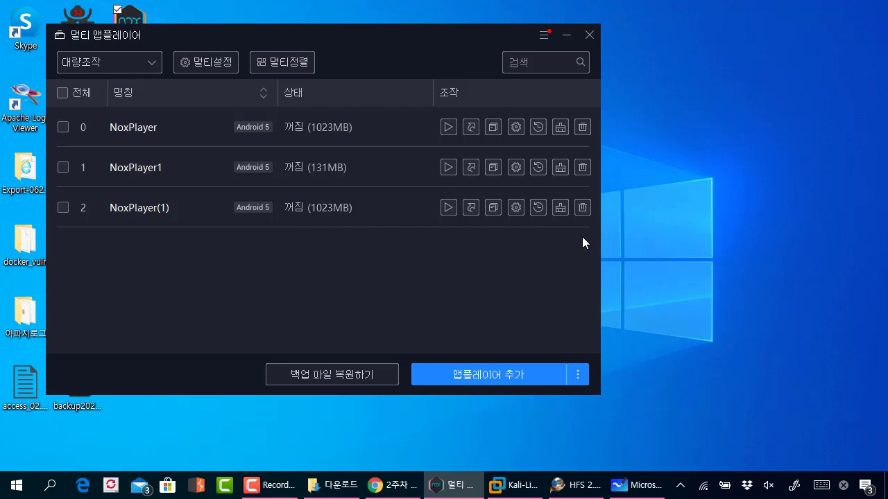
# - Delete the NoxPlayer(1) and NoxPlayer1 instances, keeping only the original NoxPlayer
pyautogui.click(588, 210)
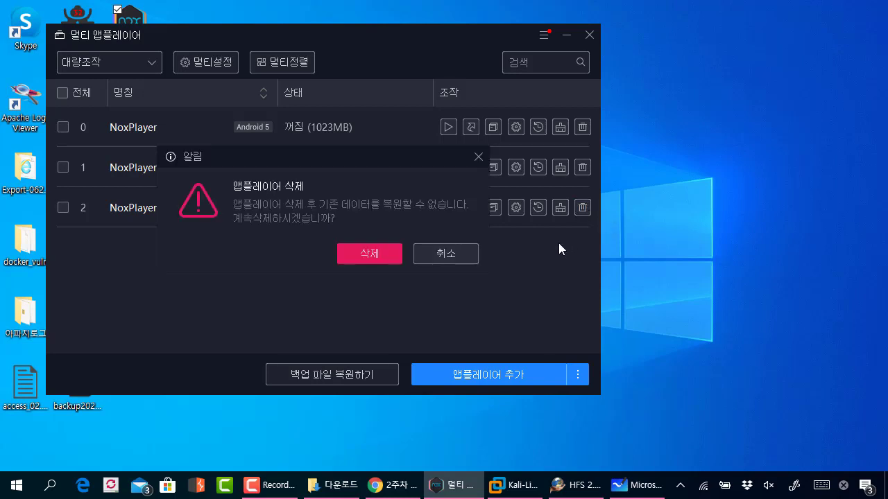
pyautogui.click(364, 253)
pyautogui.click(579, 171)
pyautogui.click(381, 254)
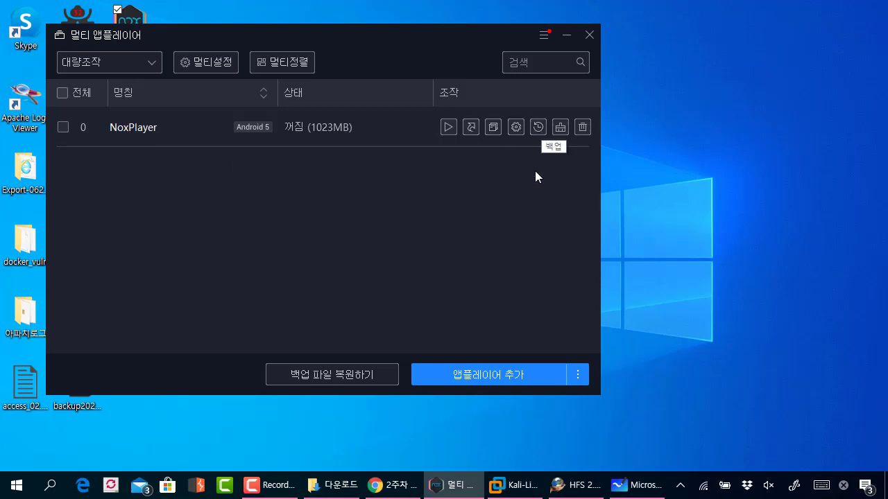
pyautogui.hotkey('ctrl', '1')
pyautogui.click(541, 126)
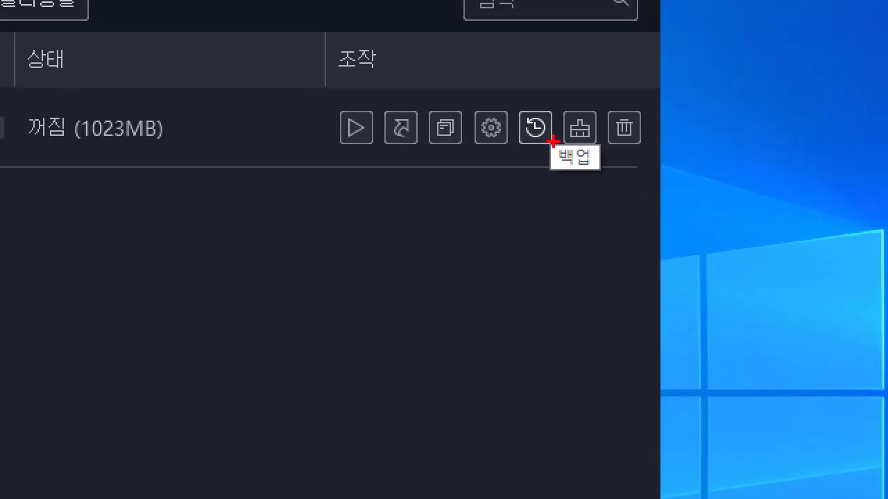
pyautogui.moveTo(556, 145)
pyautogui.mouseDown()
pyautogui.moveTo(549, 100)
pyautogui.moveTo(525, 167)
pyautogui.mouseUp()
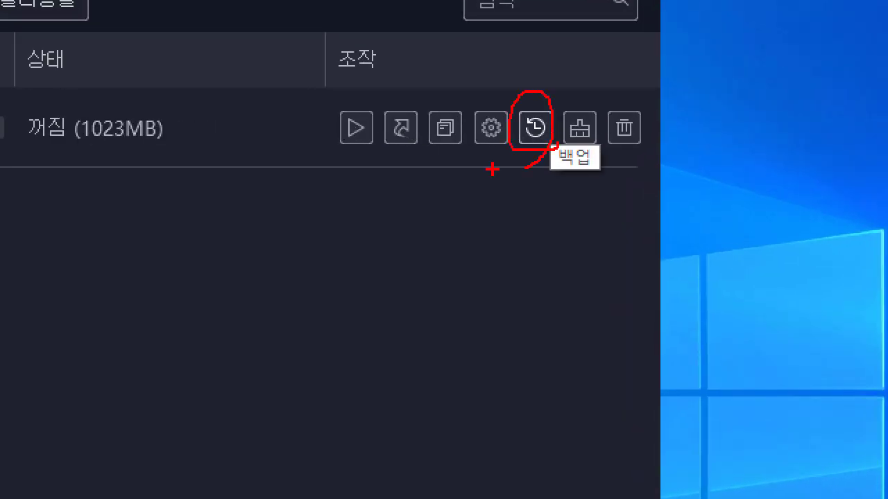
pyautogui.press('Escape')
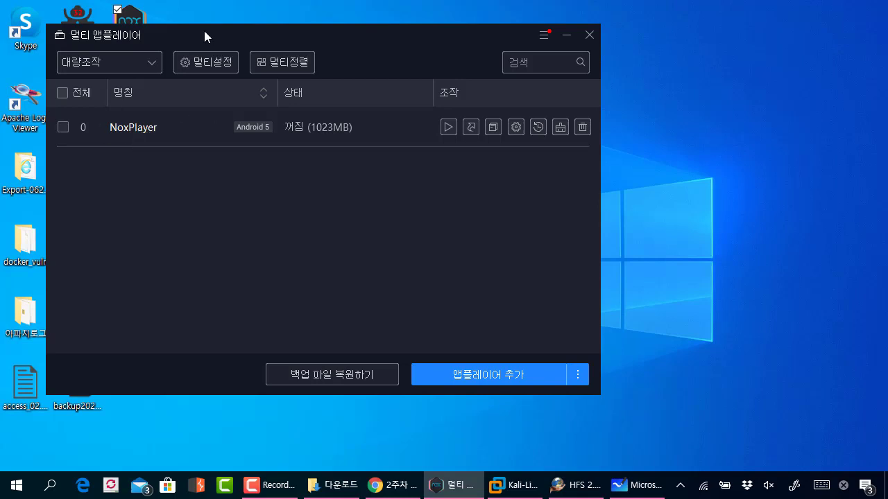
# - Start a data backup of the NoxPlayer instance and review the suggested backup file name
pyautogui.moveTo(204, 31); pyautogui.dragTo(190, 40)
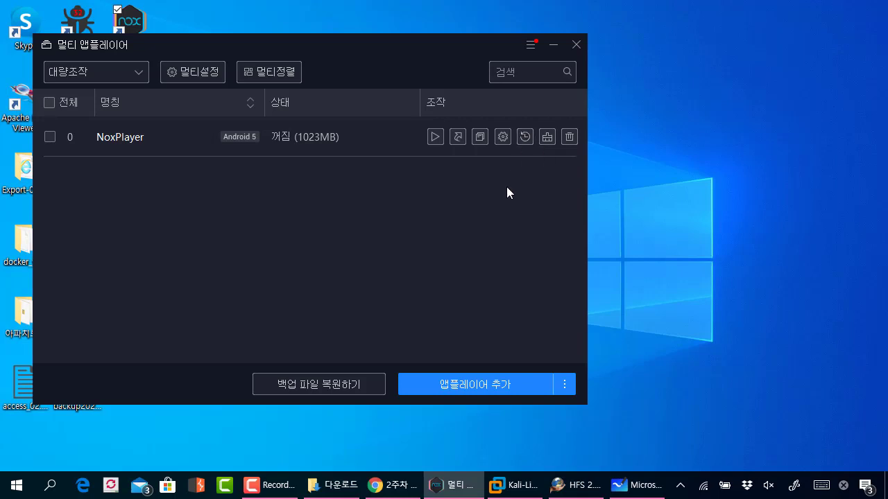
pyautogui.click(530, 138)
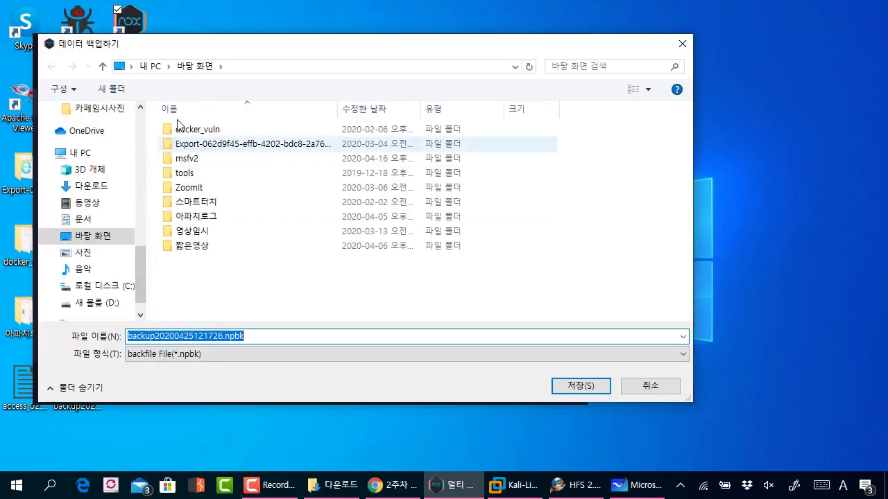
pyautogui.moveTo(259, 339); pyautogui.dragTo(176, 336)
pyautogui.click(188, 337)
pyautogui.click(201, 337)
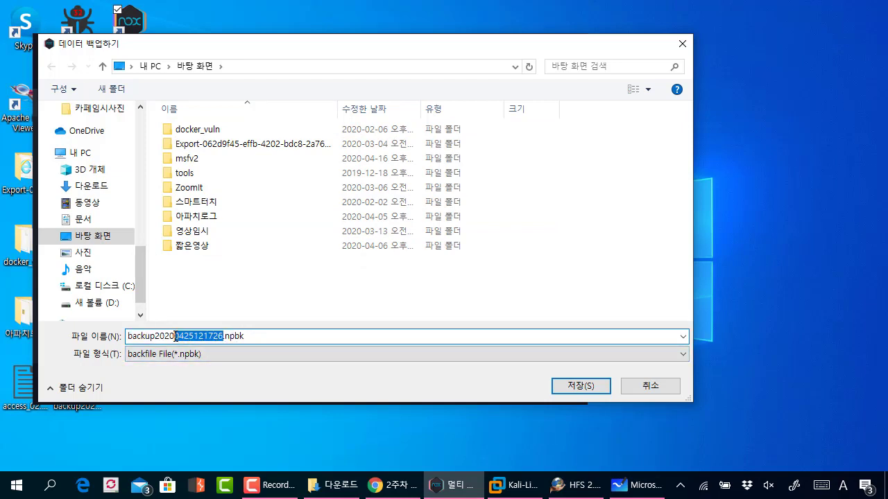
pyautogui.click(251, 338)
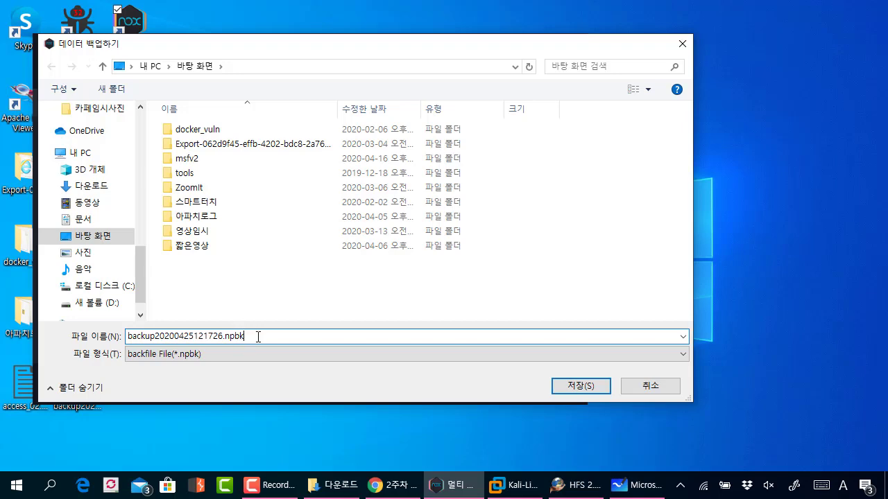
pyautogui.hotkey('ctrl', '1')
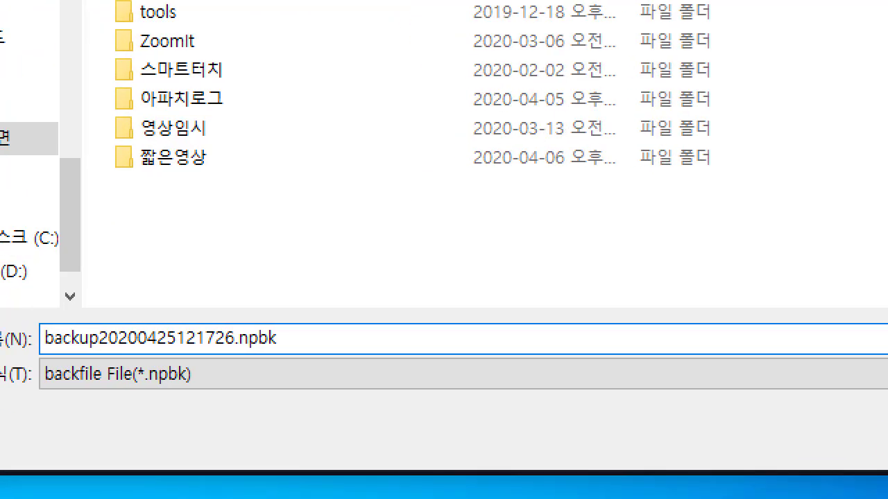
pyautogui.click(208, 347)
pyautogui.moveTo(238, 369); pyautogui.dragTo(248, 368)
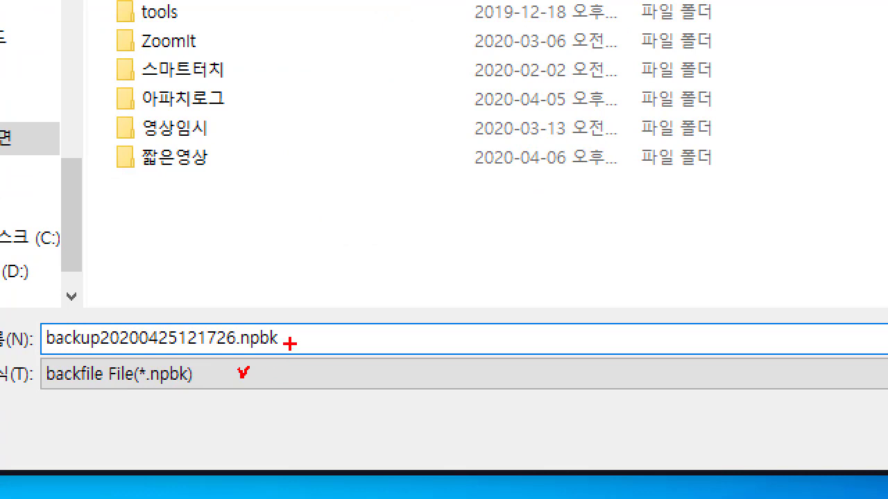
pyautogui.moveTo(291, 344); pyautogui.dragTo(305, 334)
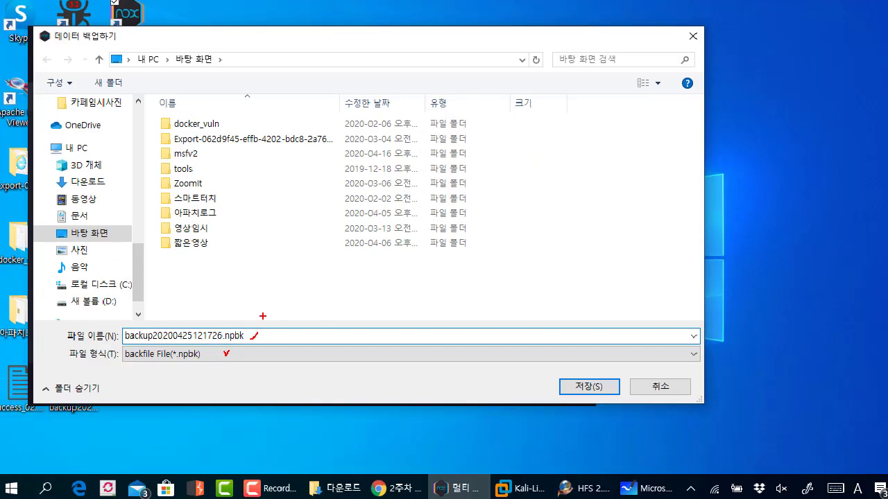
pyautogui.press('Escape')
# - Save the NoxPlayer backup to the desktop as backup20200425121726.npbk and dismiss the completion notice
pyautogui.click(298, 342)
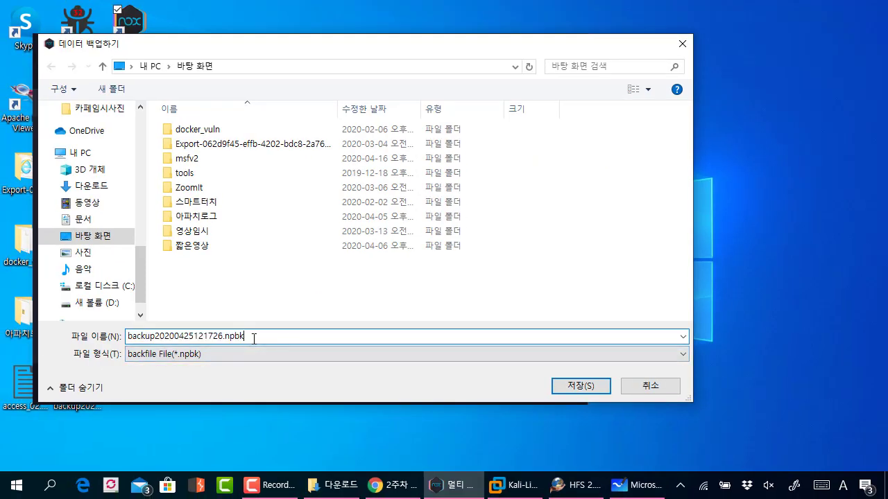
pyautogui.moveTo(254, 339); pyautogui.dragTo(129, 338)
pyautogui.click(257, 339)
pyautogui.click(565, 390)
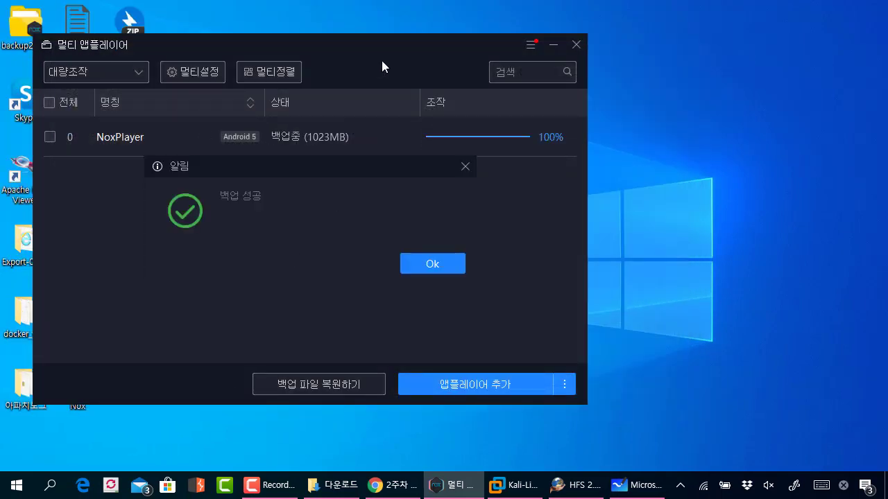
pyautogui.click(431, 260)
# - Move the manager window aside and place the backup20200425121726.npbk icon below the Multi-Drive shortcut on the desktop
pyautogui.moveTo(348, 67); pyautogui.dragTo(467, 68)
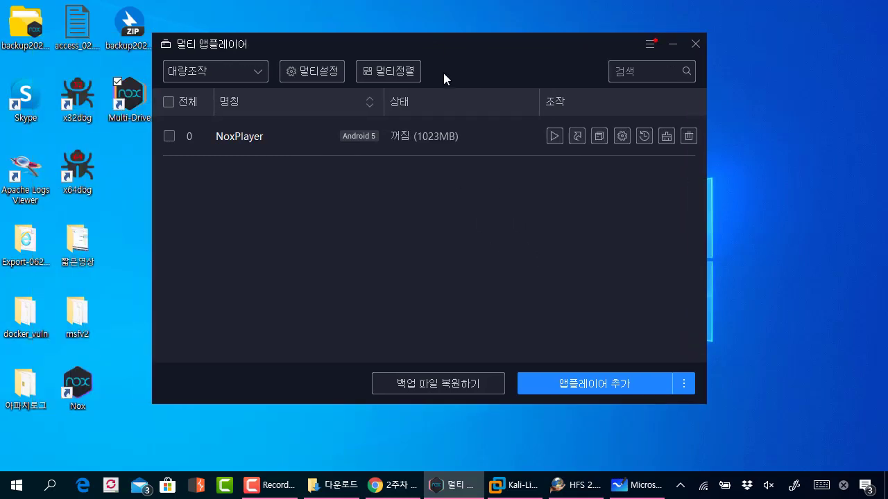
pyautogui.moveTo(392, 55); pyautogui.dragTo(278, 143)
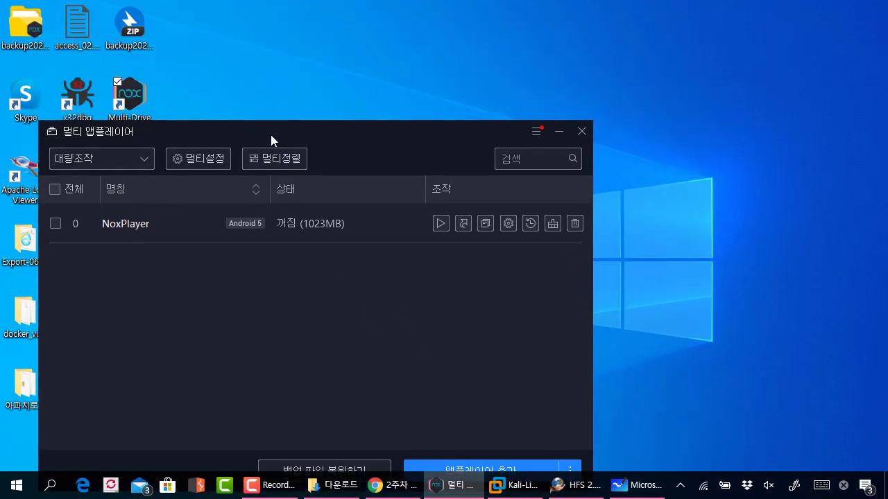
pyautogui.click(130, 28)
pyautogui.moveTo(201, 129); pyautogui.dragTo(362, 70)
pyautogui.click(38, 52)
pyautogui.moveTo(38, 52); pyautogui.dragTo(148, 161)
pyautogui.moveTo(610, 79); pyautogui.dragTo(648, 76)
pyautogui.click(165, 181)
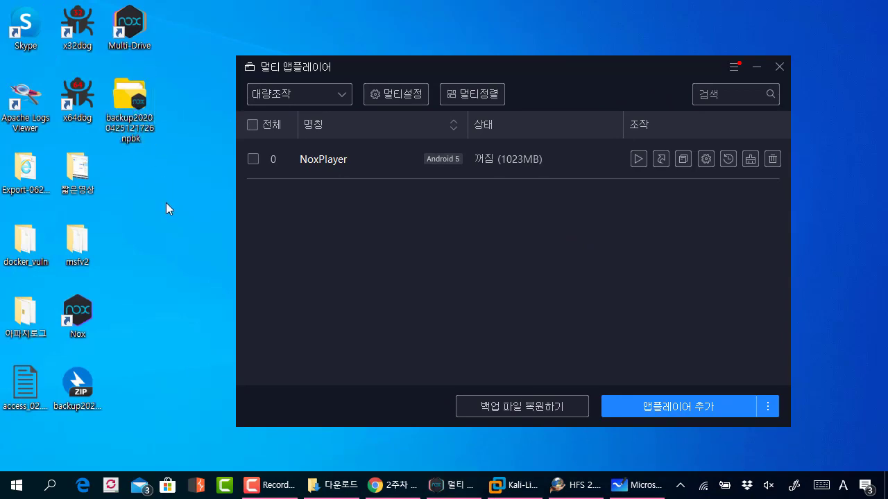
# - Magnify the desktop around the backup20200425121726.npbk icon and examine the file's name and extension
pyautogui.hotkey('ctrl', '1')
pyautogui.click(105, 123)
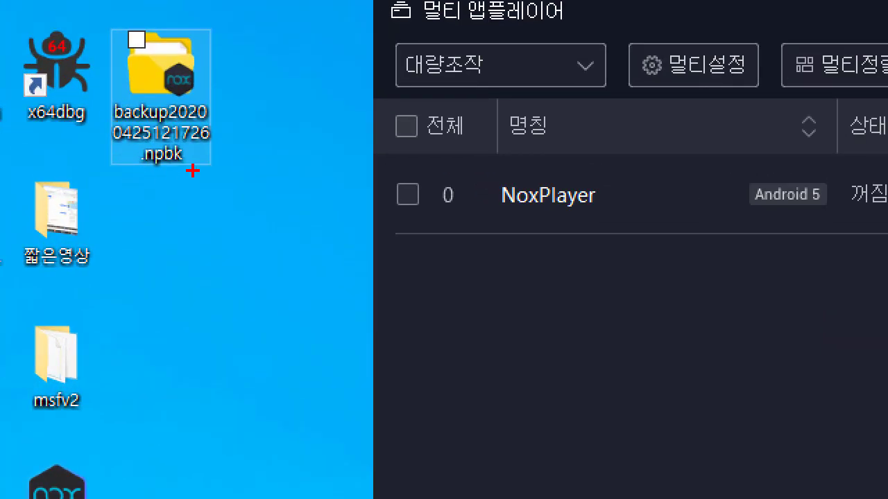
pyautogui.moveTo(145, 147); pyautogui.dragTo(108, 156)
pyautogui.press('Escape')
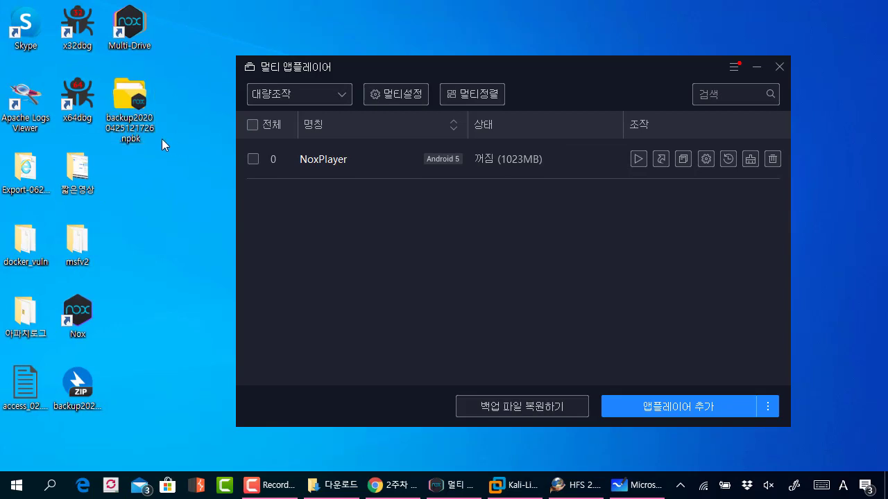
pyautogui.click(138, 129)
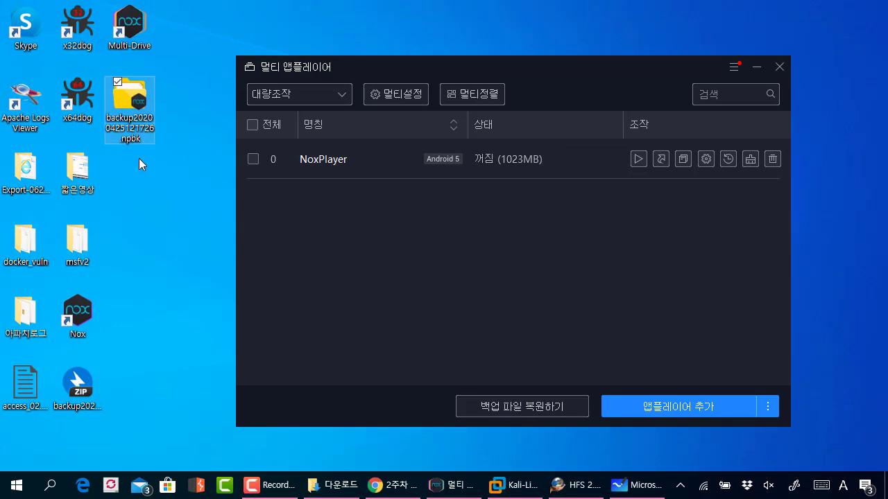
pyautogui.doubleClick(142, 123)
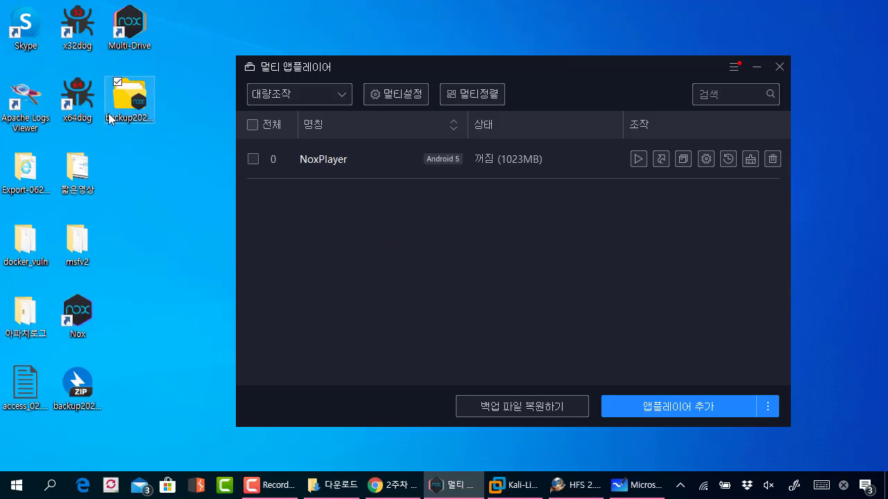
pyautogui.click(130, 101)
pyautogui.click(355, 204)
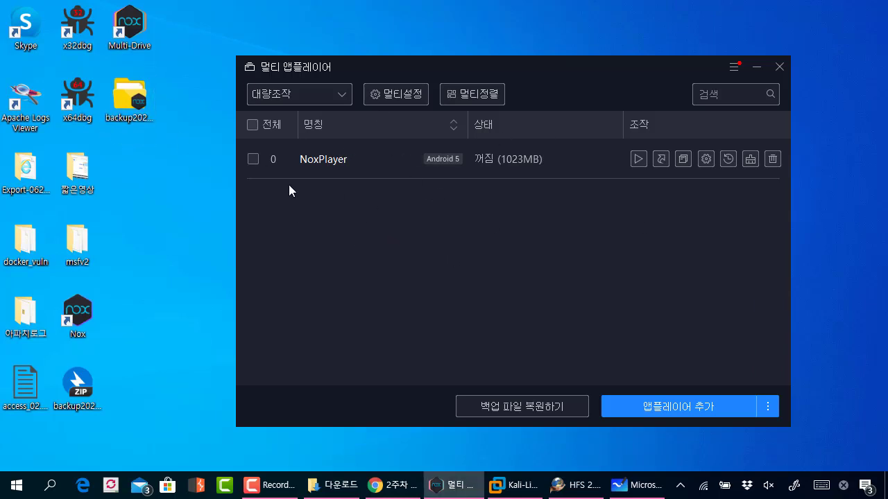
# - Rename the Nox backup file on the desktop to backup20200425121726.zip and accept the extension change
pyautogui.click(142, 128)
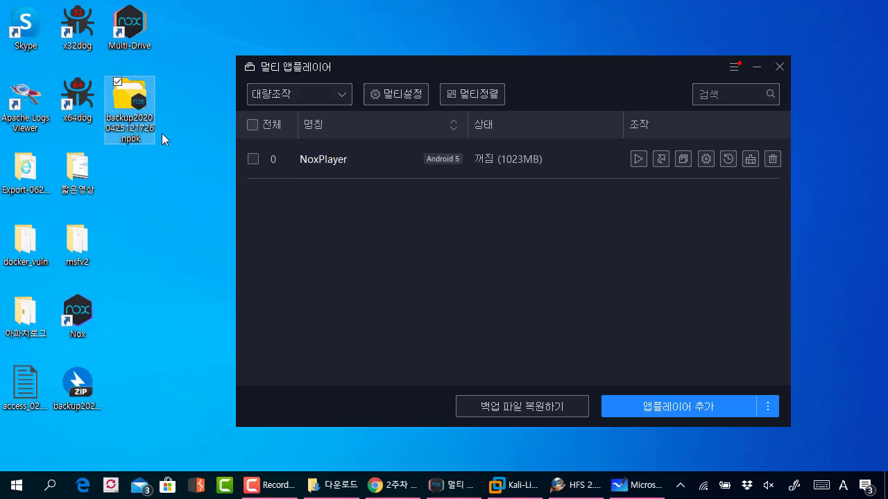
pyautogui.click(131, 132)
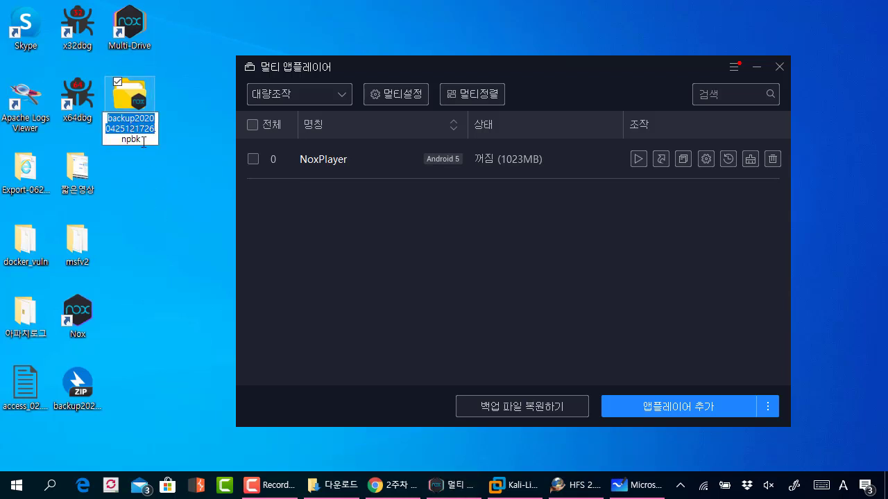
pyautogui.doubleClick(144, 142)
pyautogui.write('zi')
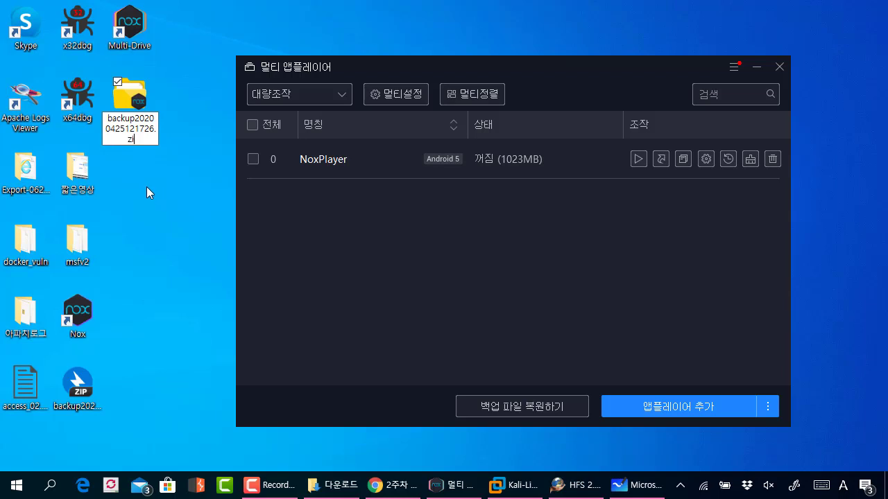
pyautogui.write('p')
pyautogui.press('Return')
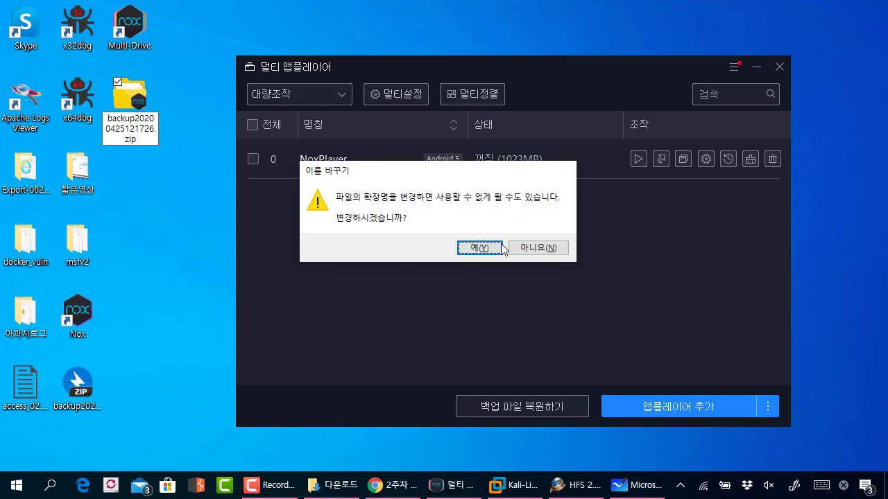
pyautogui.click(503, 248)
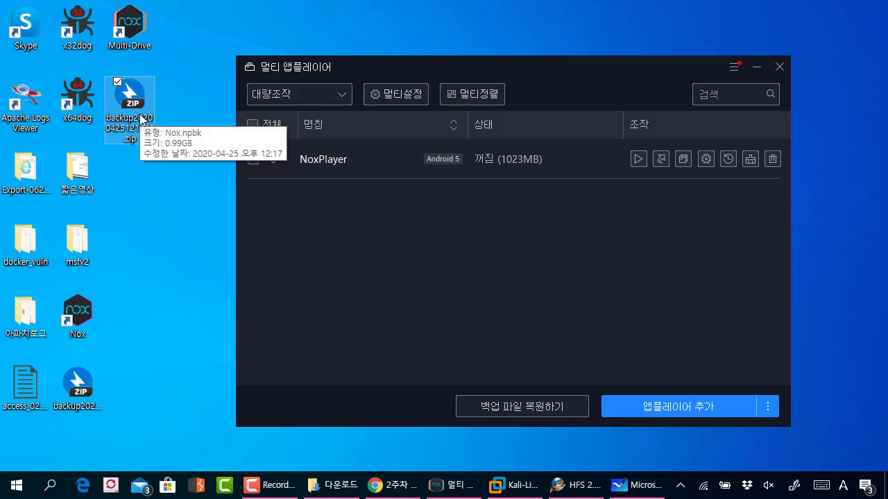
# - Open backup20200425121726.zip in Bandizip, inspect the nox-disk2.vmdk entry, and close the archive window
pyautogui.doubleClick(140, 119)
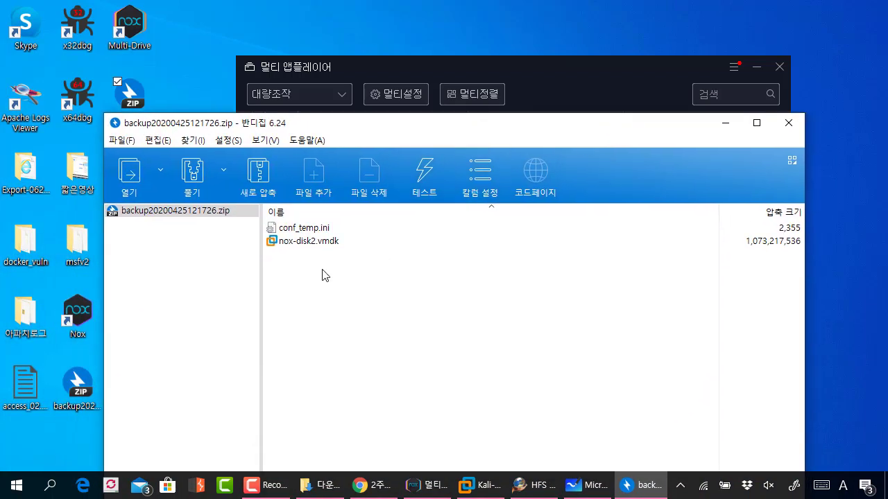
pyautogui.click(319, 244)
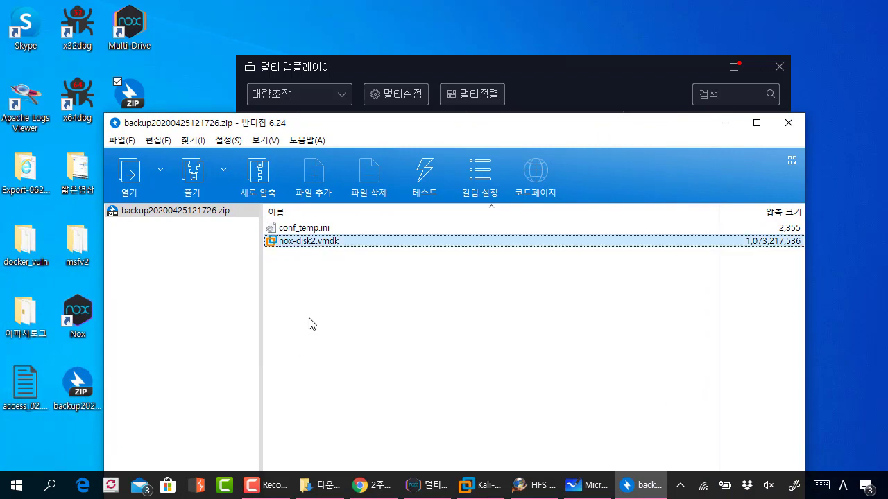
pyautogui.moveTo(319, 122); pyautogui.dragTo(275, 78)
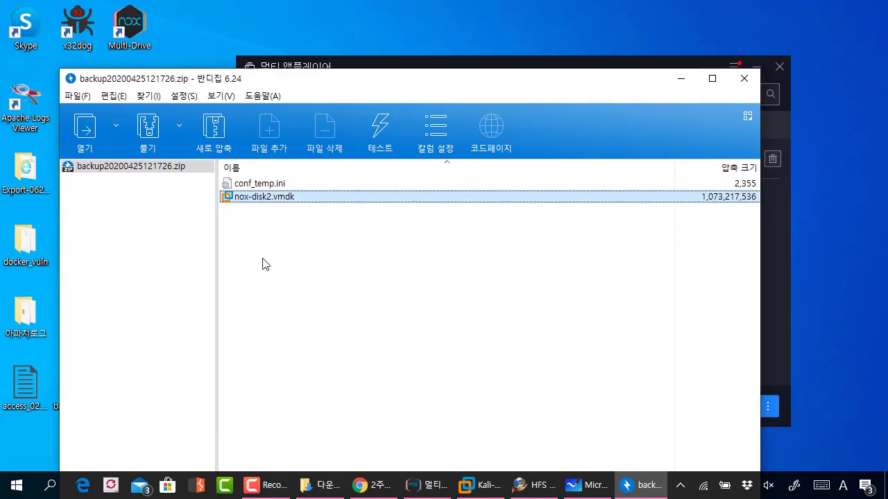
pyautogui.click(261, 259)
pyautogui.click(247, 197)
pyautogui.click(244, 283)
pyautogui.click(251, 197)
pyautogui.click(256, 267)
pyautogui.click(753, 81)
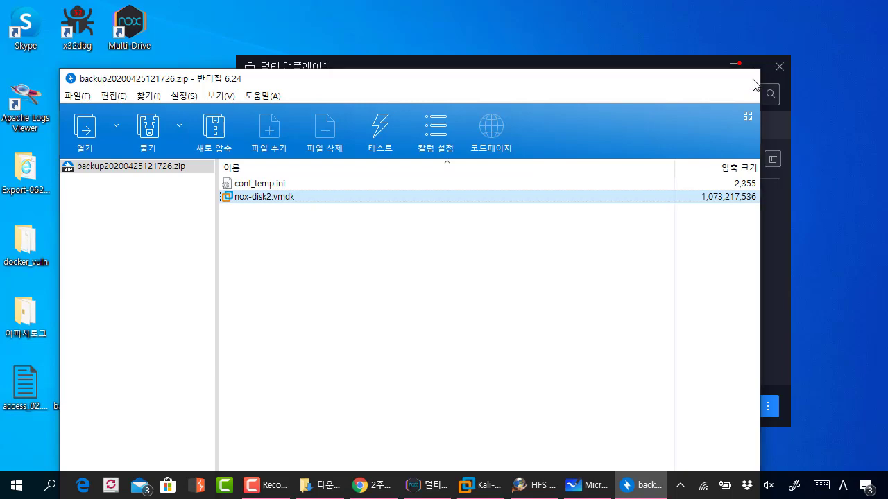
pyautogui.click(137, 120)
pyautogui.rightClick(137, 120)
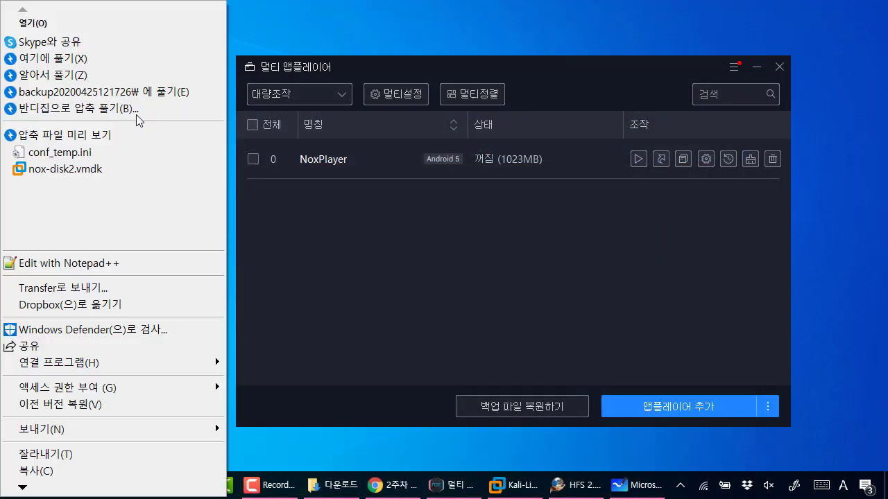
pyautogui.click(137, 93)
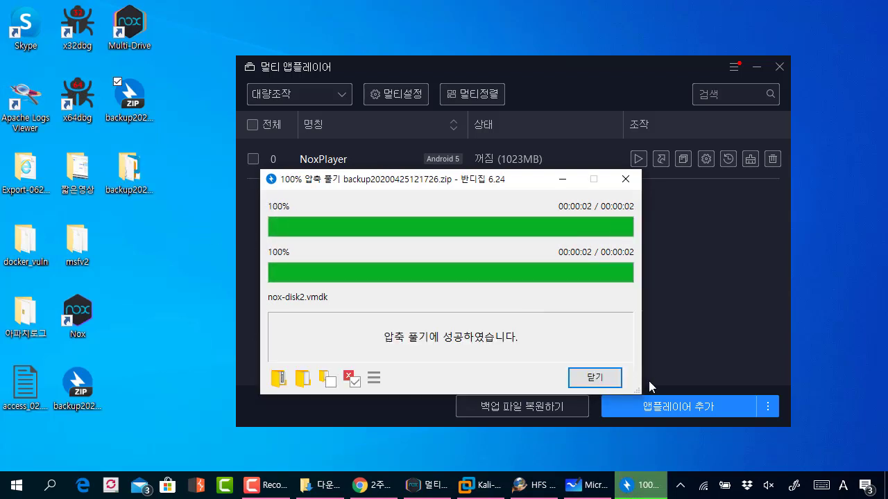
pyautogui.click(595, 377)
pyautogui.doubleClick(149, 183)
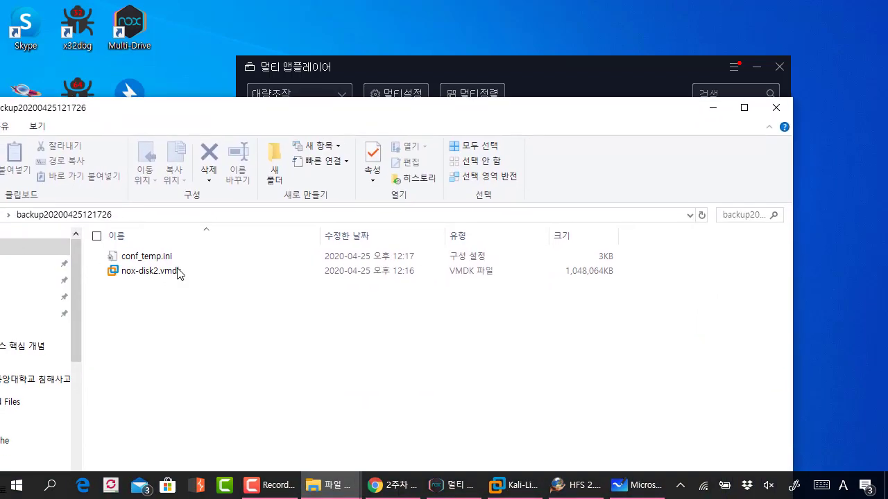
pyautogui.hotkey('ctrl', 'a')
pyautogui.click(176, 300)
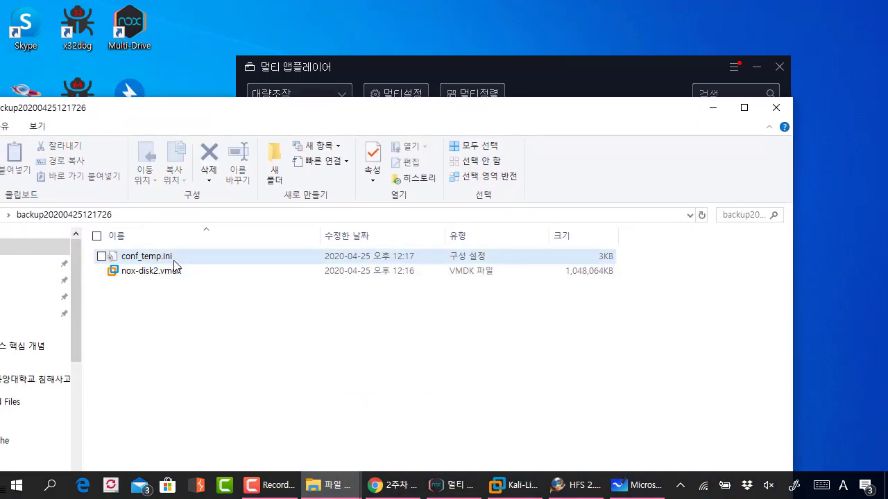
pyautogui.press('Down')
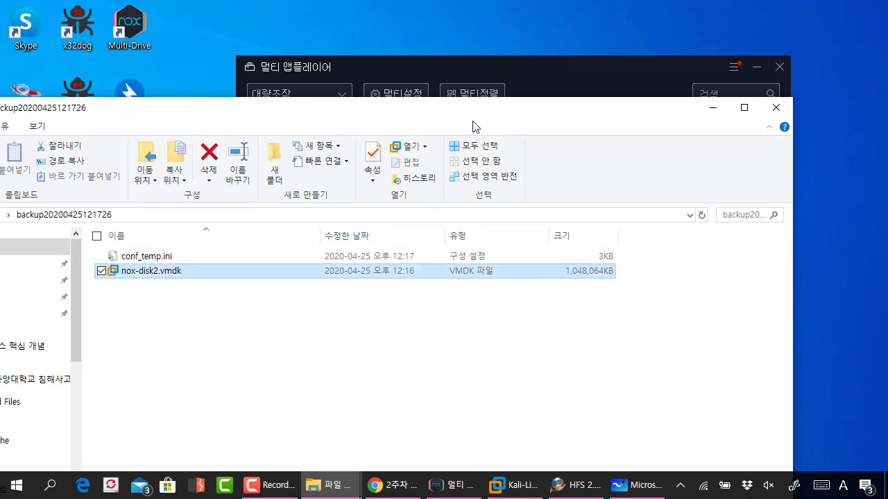
pyautogui.moveTo(494, 113); pyautogui.dragTo(544, 109)
pyautogui.moveTo(482, 65); pyautogui.dragTo(509, 106)
pyautogui.click(251, 125)
pyautogui.moveTo(238, 107); pyautogui.dragTo(233, 57)
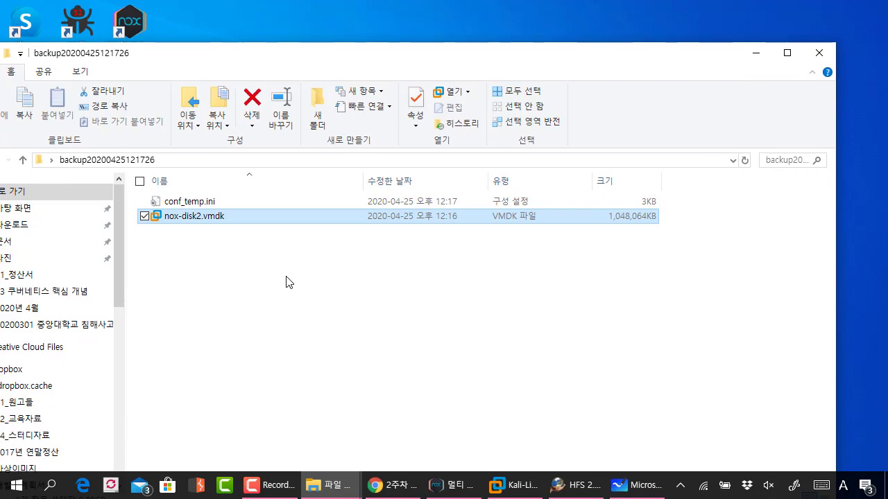
# - Switch to Microsoft Whiteboard and draw a tall rectangle with the black pen
pyautogui.click(636, 485)
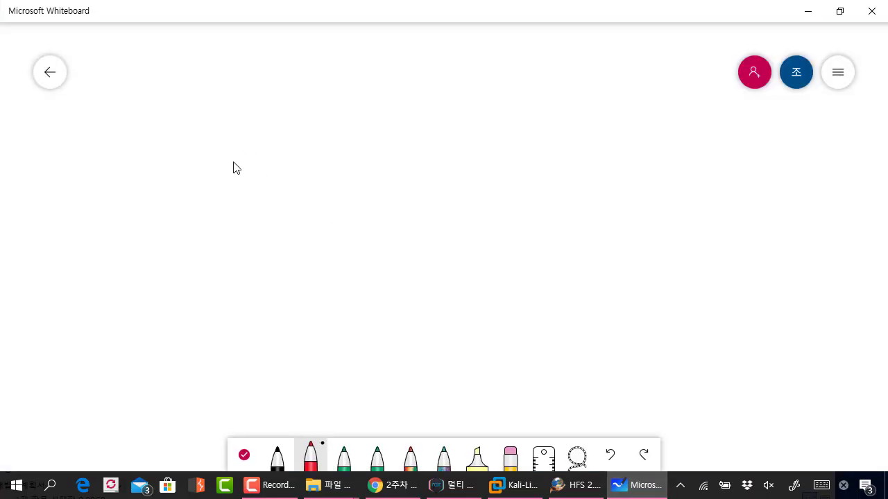
pyautogui.moveTo(231, 122); pyautogui.dragTo(221, 270)
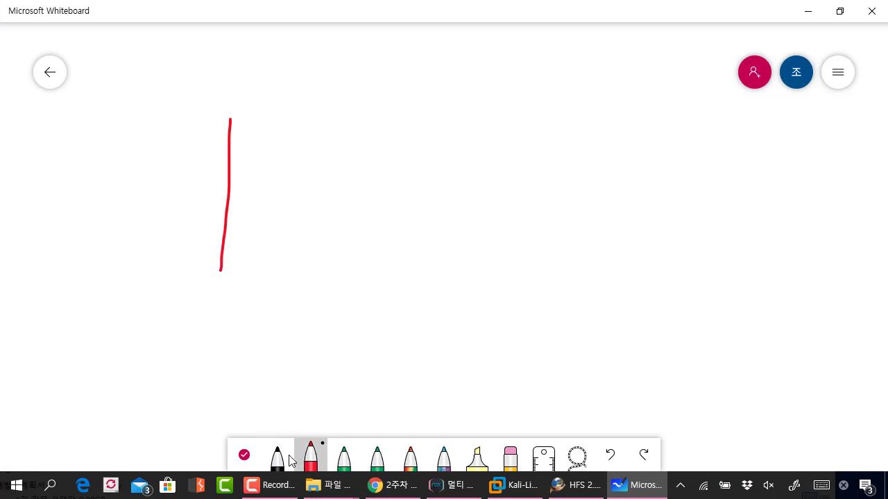
pyautogui.click(284, 459)
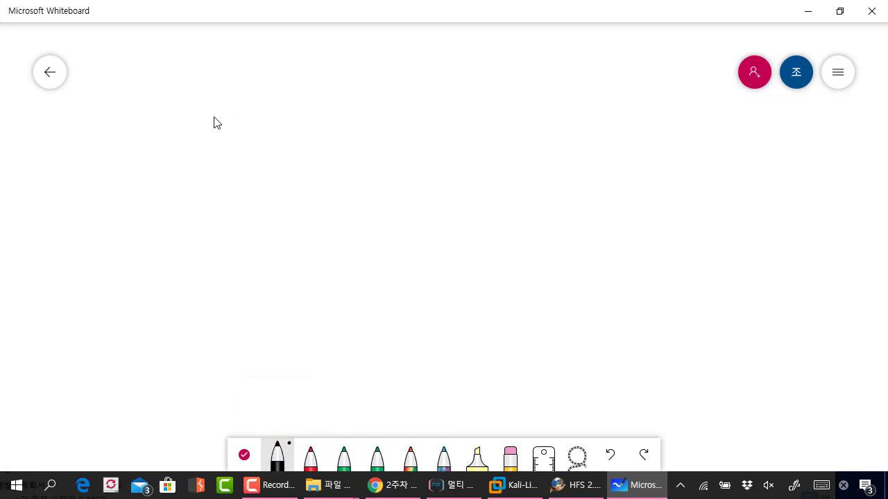
pyautogui.moveTo(215, 121)
pyautogui.mouseDown()
pyautogui.moveTo(328, 291)
pyautogui.moveTo(341, 107)
pyautogui.moveTo(206, 112)
pyautogui.mouseUp()
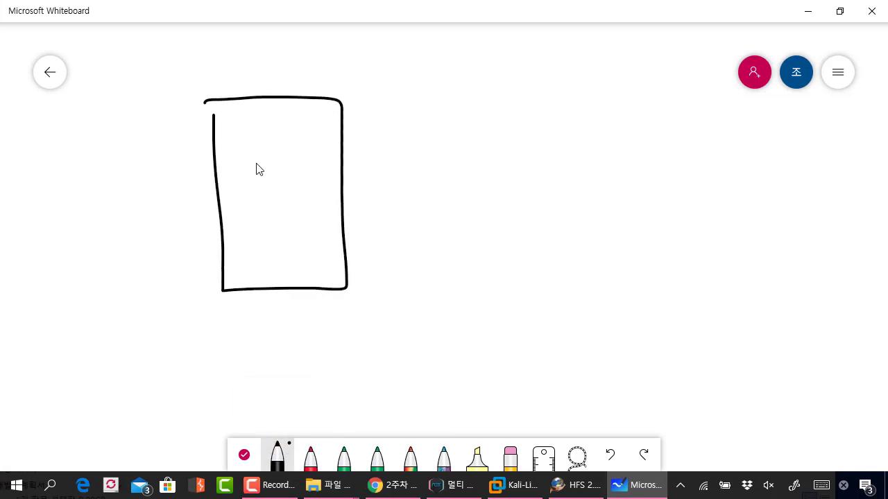
# - Handwrite "apk" and "Malware" inside the rectangle, underline both with wavy lines, and mark each with a small looping arrow
pyautogui.moveTo(264, 155)
pyautogui.mouseDown()
pyautogui.moveTo(260, 166)
pyautogui.moveTo(276, 200)
pyautogui.moveTo(288, 159)
pyautogui.moveTo(289, 178)
pyautogui.moveTo(303, 173)
pyautogui.moveTo(289, 194)
pyautogui.moveTo(241, 188)
pyautogui.mouseUp()
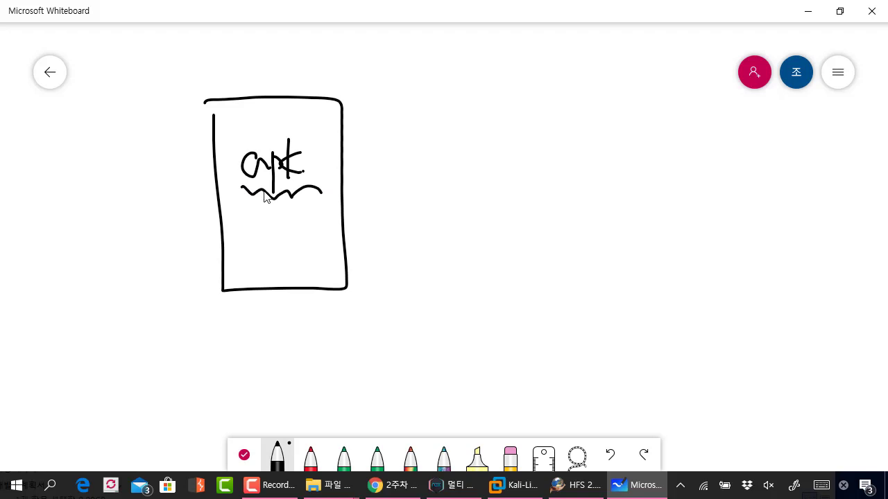
pyautogui.moveTo(233, 233)
pyautogui.mouseDown()
pyautogui.moveTo(226, 269)
pyautogui.moveTo(259, 262)
pyautogui.mouseUp()
pyautogui.moveTo(265, 262)
pyautogui.mouseDown()
pyautogui.moveTo(289, 232)
pyautogui.moveTo(292, 268)
pyautogui.moveTo(313, 251)
pyautogui.moveTo(319, 264)
pyautogui.moveTo(337, 255)
pyautogui.moveTo(336, 267)
pyautogui.moveTo(243, 274)
pyautogui.mouseUp()
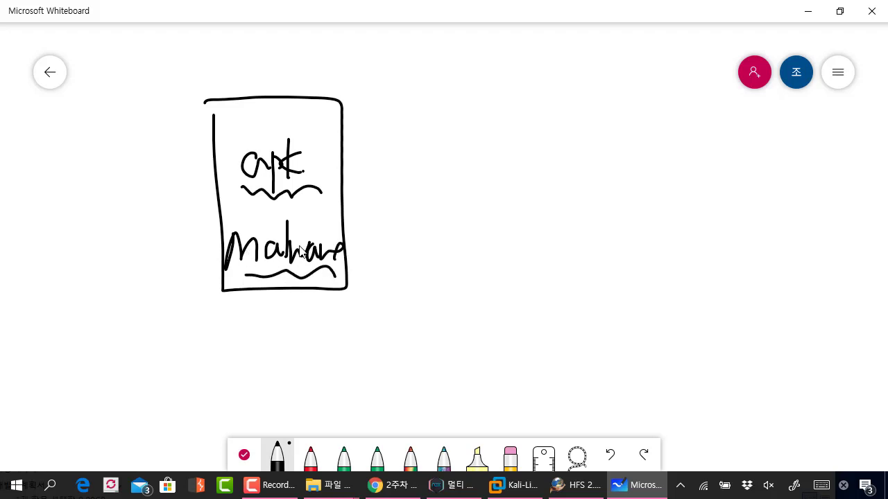
pyautogui.moveTo(330, 231); pyautogui.dragTo(343, 231)
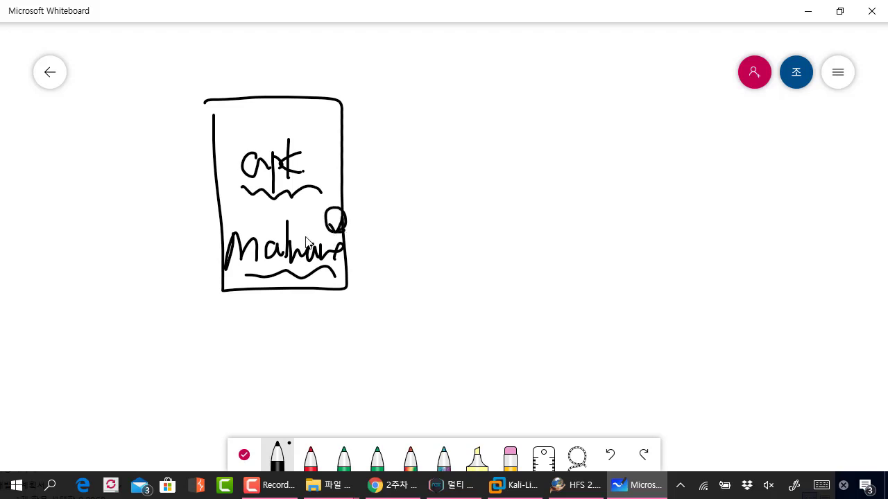
pyautogui.moveTo(319, 141)
pyautogui.mouseDown()
pyautogui.moveTo(331, 142)
pyautogui.moveTo(311, 171)
pyautogui.moveTo(293, 174)
pyautogui.mouseUp()
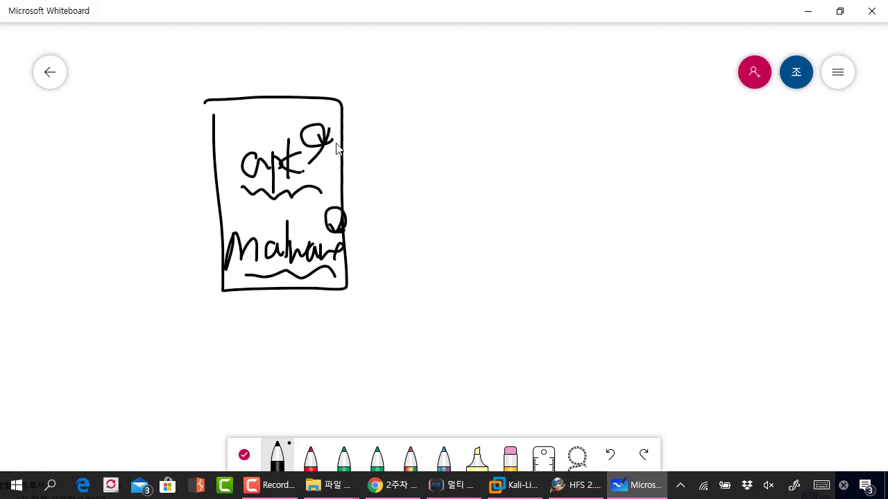
# - Draw an arrow from the apk label to a stack of four short lines and write "리소스" and "xml" beside them
pyautogui.moveTo(339, 140)
pyautogui.mouseDown()
pyautogui.moveTo(427, 121)
pyautogui.moveTo(426, 166)
pyautogui.mouseUp()
pyautogui.moveTo(445, 106); pyautogui.dragTo(460, 131)
pyautogui.moveTo(473, 104)
pyautogui.mouseDown()
pyautogui.moveTo(464, 115)
pyautogui.moveTo(479, 113)
pyautogui.mouseUp()
pyautogui.moveTo(472, 115); pyautogui.dragTo(473, 122)
pyautogui.moveTo(468, 123); pyautogui.dragTo(503, 129)
pyautogui.moveTo(457, 146); pyautogui.dragTo(472, 161)
pyautogui.moveTo(470, 145)
pyautogui.mouseDown()
pyautogui.moveTo(461, 161)
pyautogui.moveTo(497, 160)
pyautogui.mouseUp()
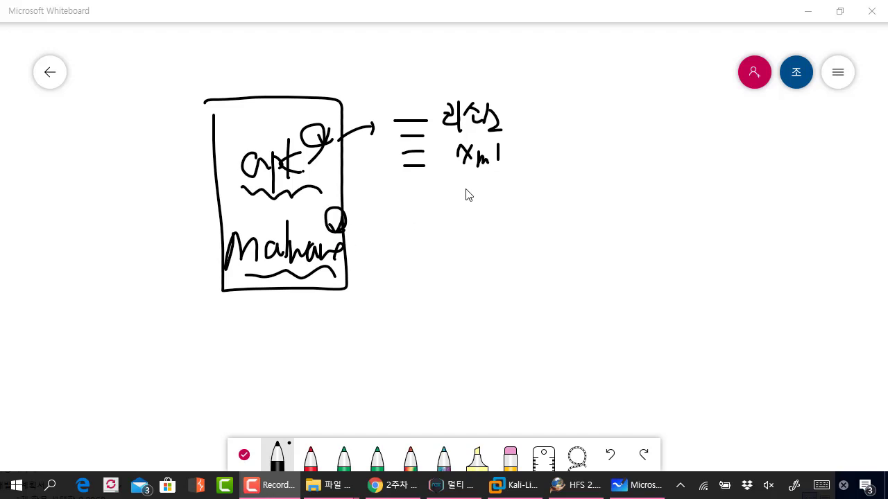
# - Handwrite "apk." and "dex" below the xml entry
pyautogui.moveTo(467, 182)
pyautogui.mouseDown()
pyautogui.moveTo(470, 199)
pyautogui.moveTo(493, 186)
pyautogui.moveTo(501, 197)
pyautogui.mouseUp()
pyautogui.moveTo(513, 183); pyautogui.dragTo(515, 198)
pyautogui.click(520, 195)
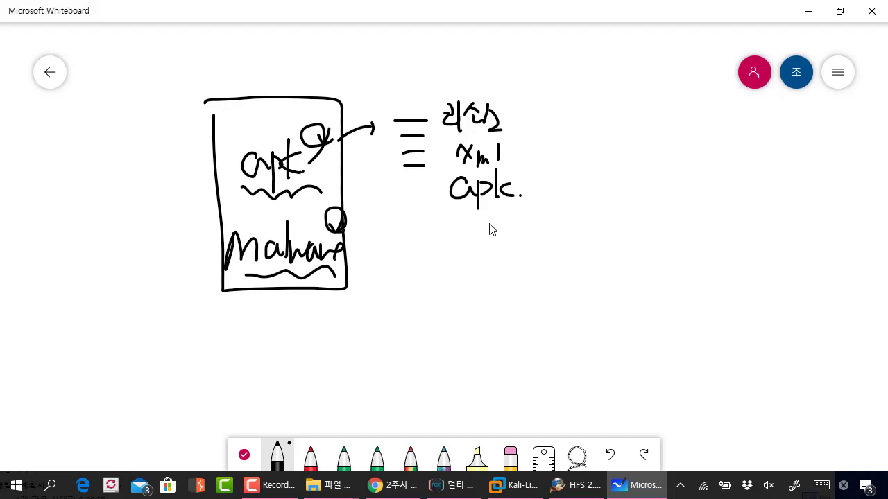
pyautogui.moveTo(479, 232)
pyautogui.mouseDown()
pyautogui.moveTo(477, 240)
pyautogui.moveTo(496, 237)
pyautogui.mouseUp()
pyautogui.moveTo(517, 229); pyautogui.dragTo(529, 242)
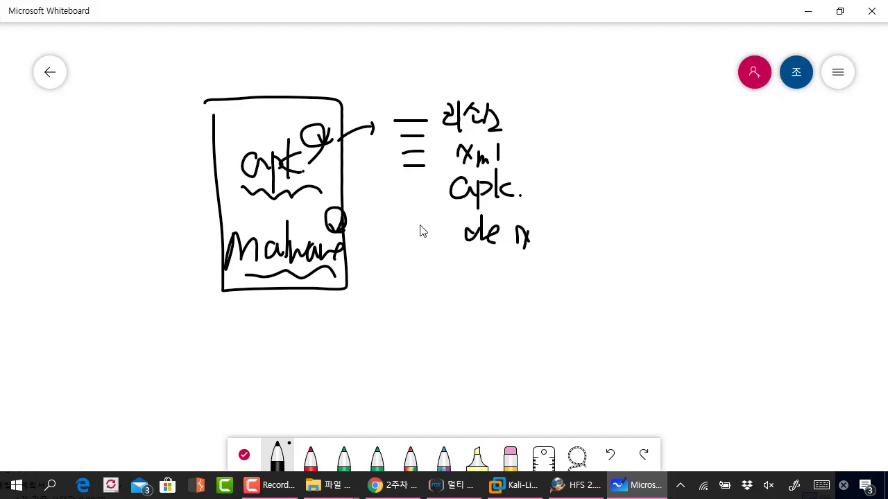